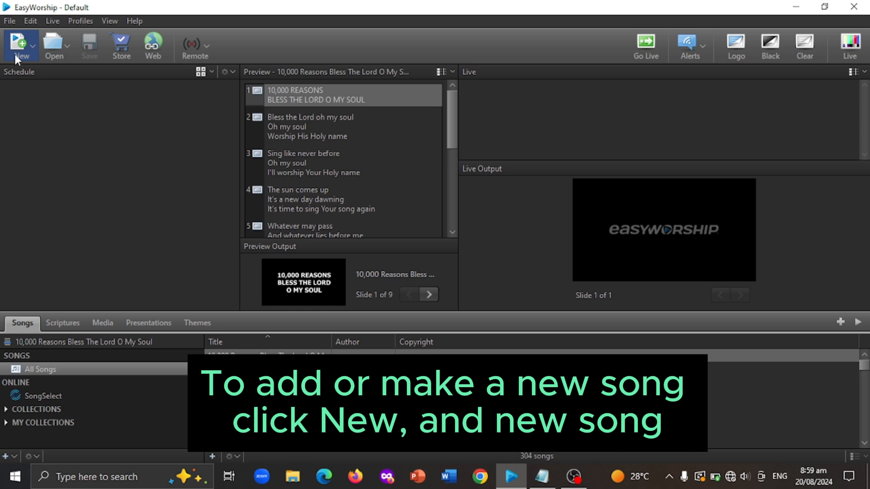
Create a new song and title it "Ngiti".
{"action": "left_click", "coordinate": [14, 52]}
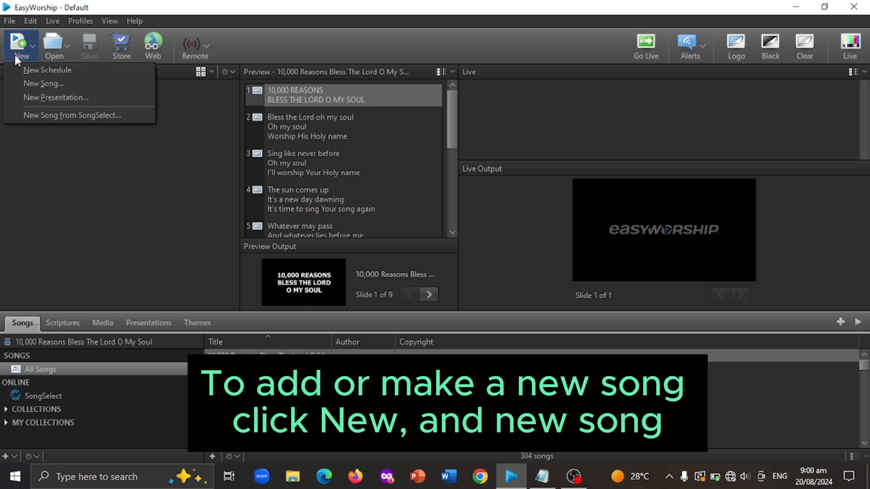
{"action": "left_click", "coordinate": [40, 86]}
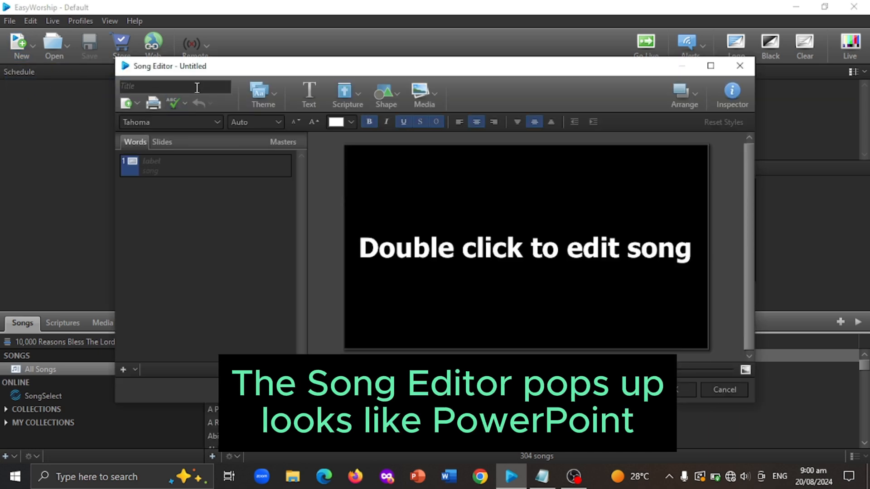
{"action": "left_click", "coordinate": [172, 86]}
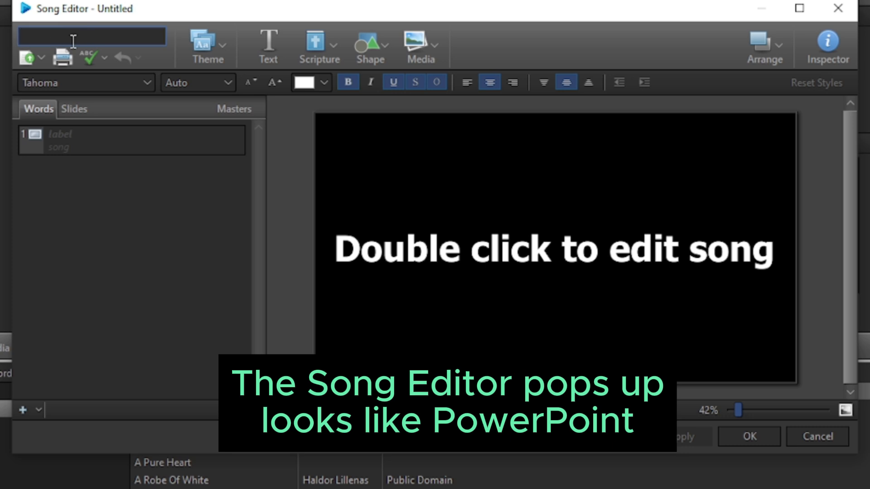
{"action": "type", "text": "Ngi"}
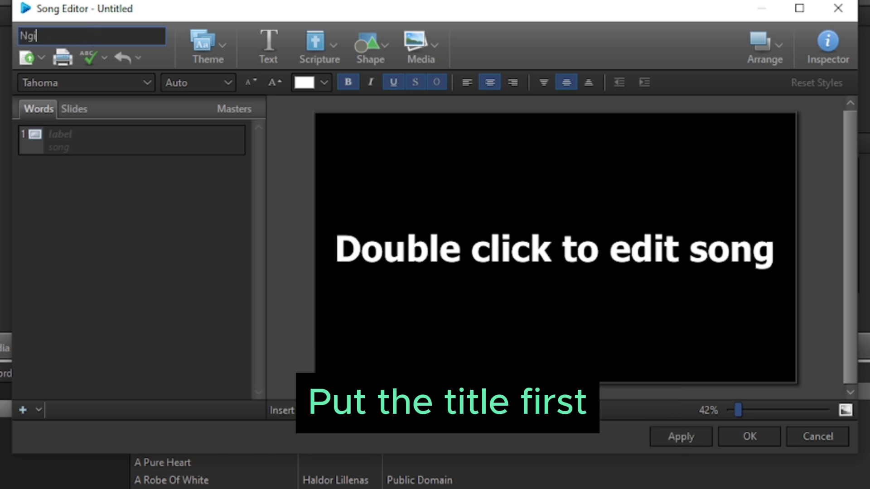
{"action": "type", "text": "ti"}
Enter "NGITI" as the text of the song's first slide.
{"action": "left_click", "coordinate": [84, 152]}
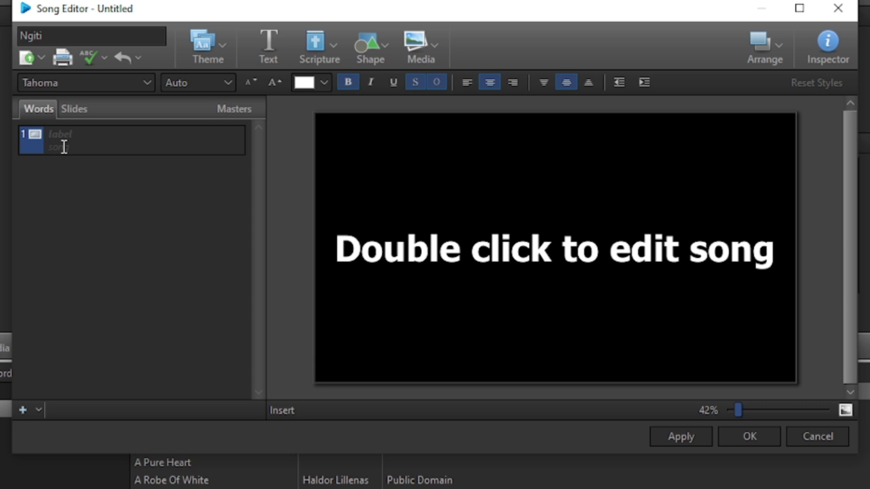
{"action": "double_click", "coordinate": [552, 247]}
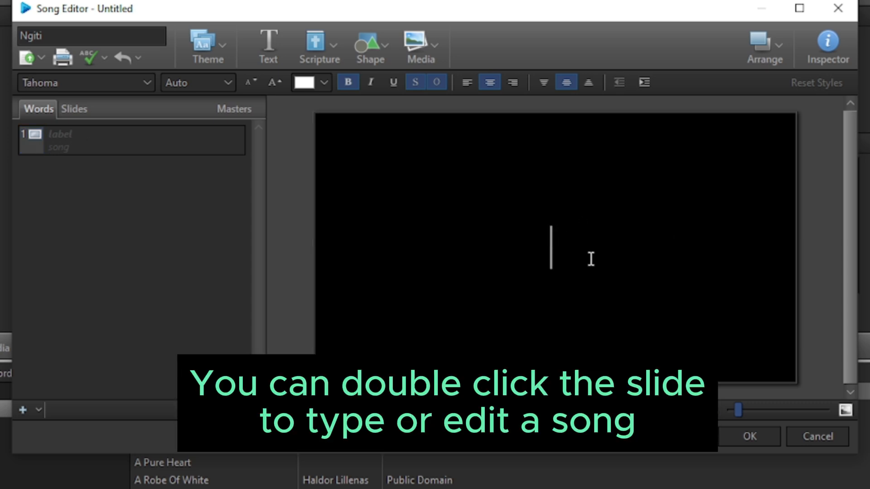
{"action": "type", "text": "NGITI"}
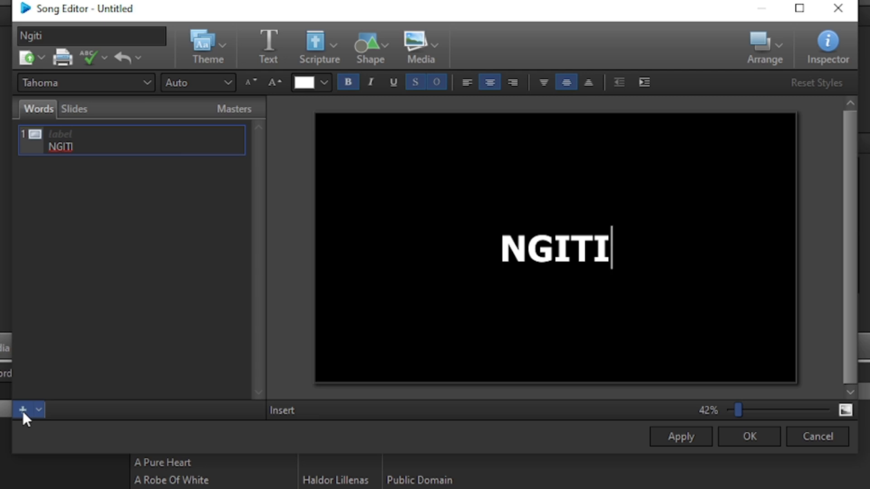
Add a second slide to the song and open its text for editing.
{"action": "left_click", "coordinate": [23, 410]}
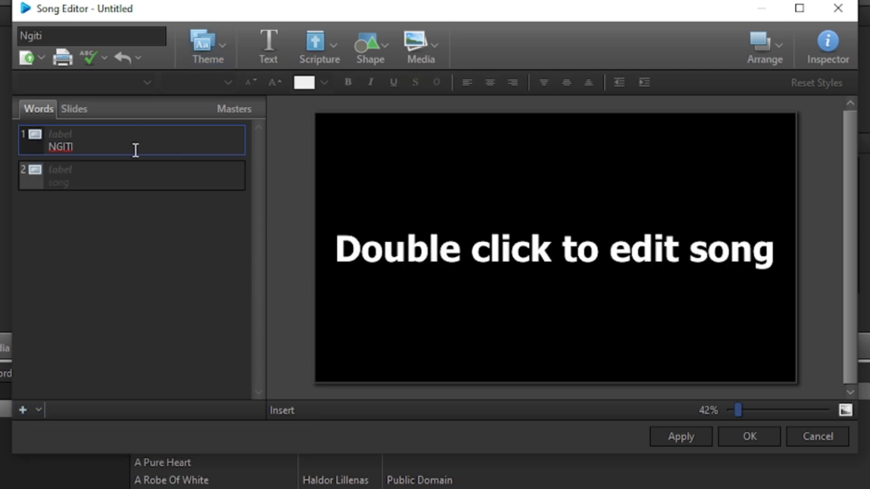
{"action": "left_click", "coordinate": [146, 186]}
{"action": "left_click", "coordinate": [568, 231]}
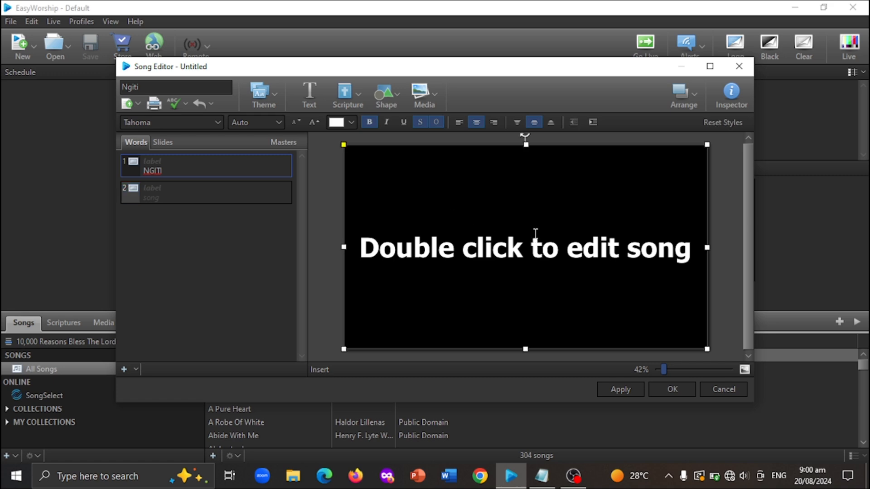
{"action": "double_click", "coordinate": [536, 233]}
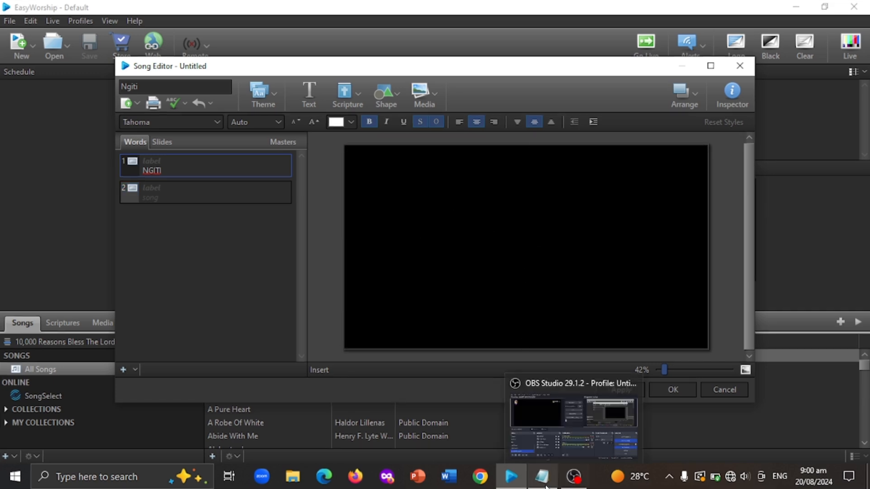
Copy the four-line verse starting "Ngiti, ika'y gumaganda" from the Notepad lyrics and paste it into the song's second slide.
{"action": "left_click", "coordinate": [542, 478]}
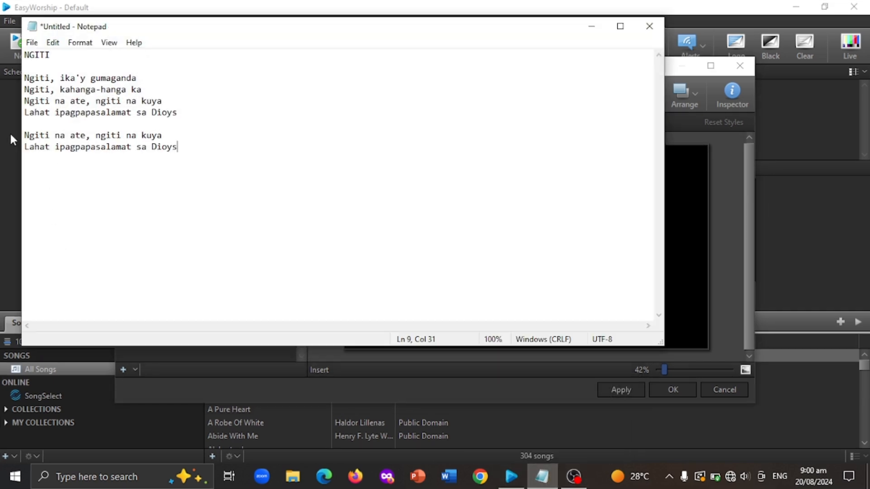
{"action": "left_click_drag", "start_coordinate": [25, 78], "coordinate": [181, 114]}
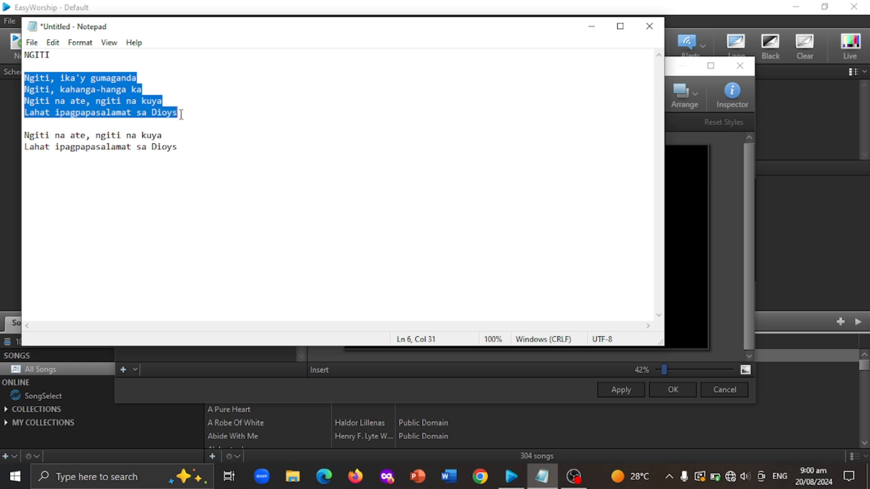
{"action": "right_click", "coordinate": [118, 105]}
{"action": "left_click", "coordinate": [149, 147]}
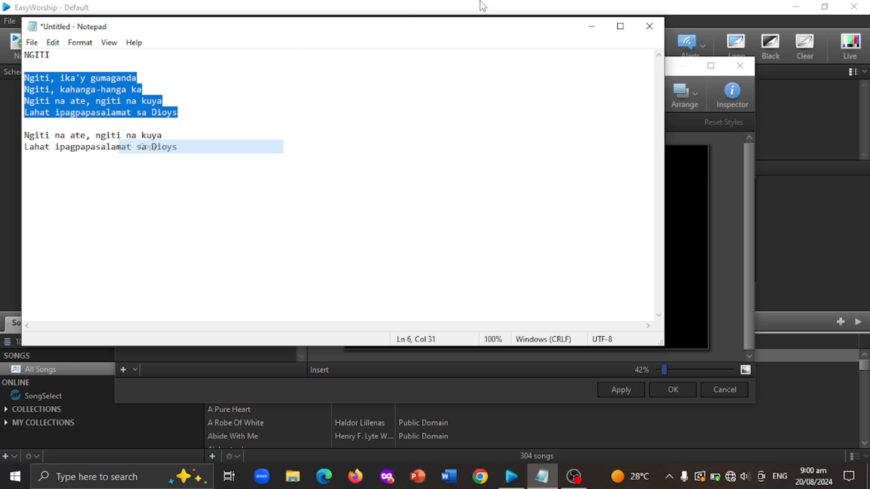
{"action": "left_click", "coordinate": [592, 26]}
{"action": "right_click", "coordinate": [537, 236]}
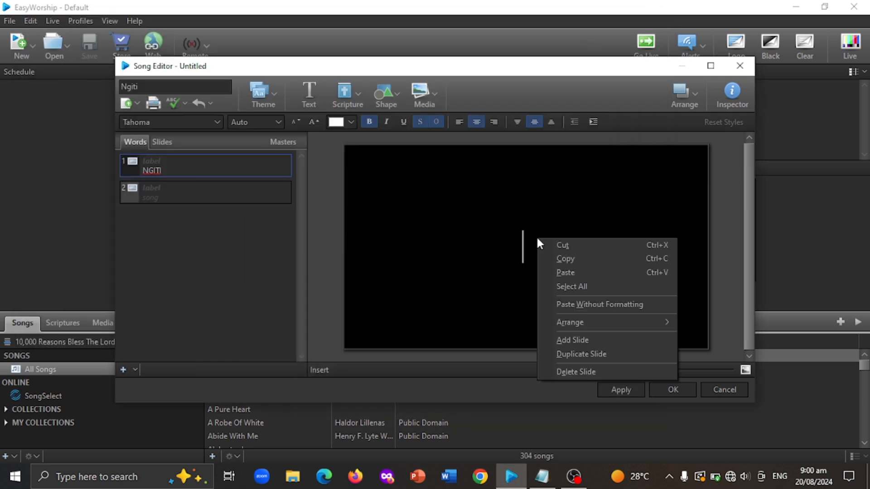
{"action": "left_click", "coordinate": [555, 273]}
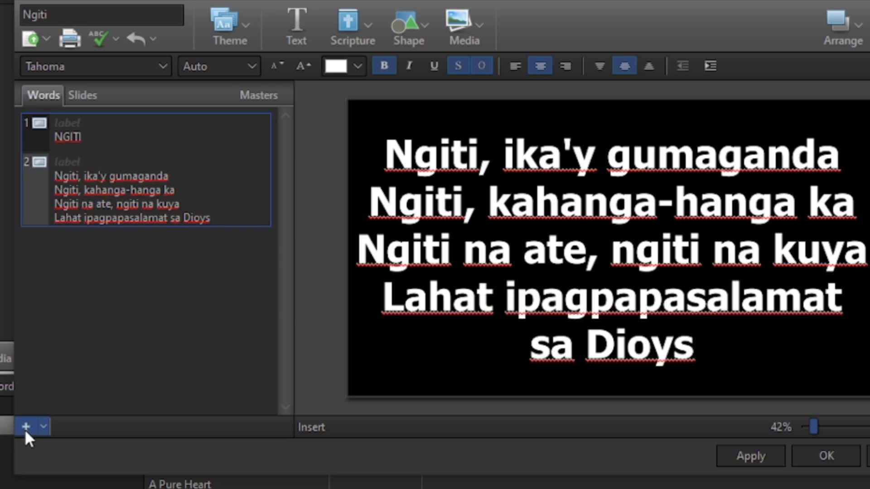
Add a third slide and fill it with the final two lyric lines, starting "Ngiti na ate, ngiti na kuya", copied from Notepad.
{"action": "left_click", "coordinate": [25, 427]}
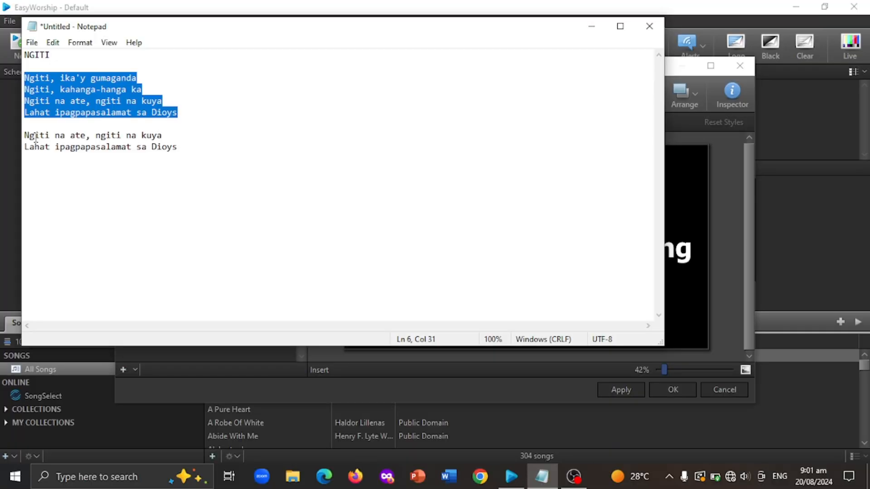
{"action": "left_click_drag", "start_coordinate": [0, 89], "coordinate": [106, 105]}
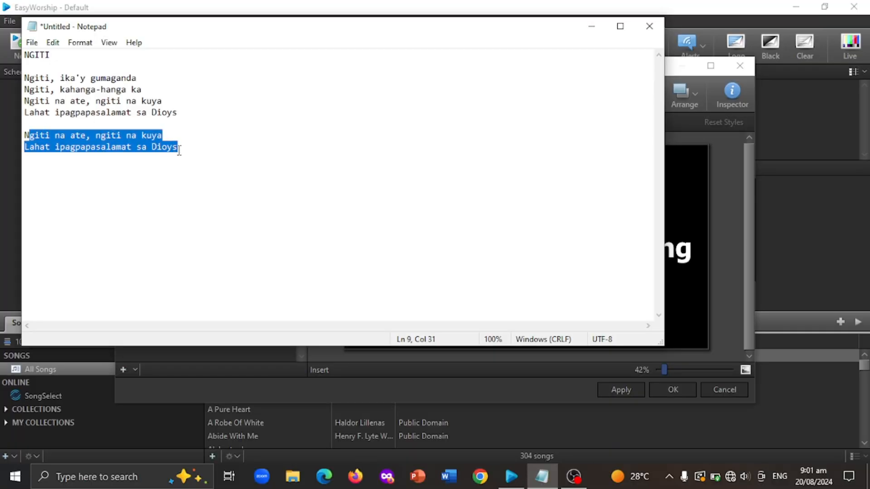
{"action": "left_click_drag", "start_coordinate": [180, 149], "coordinate": [16, 142]}
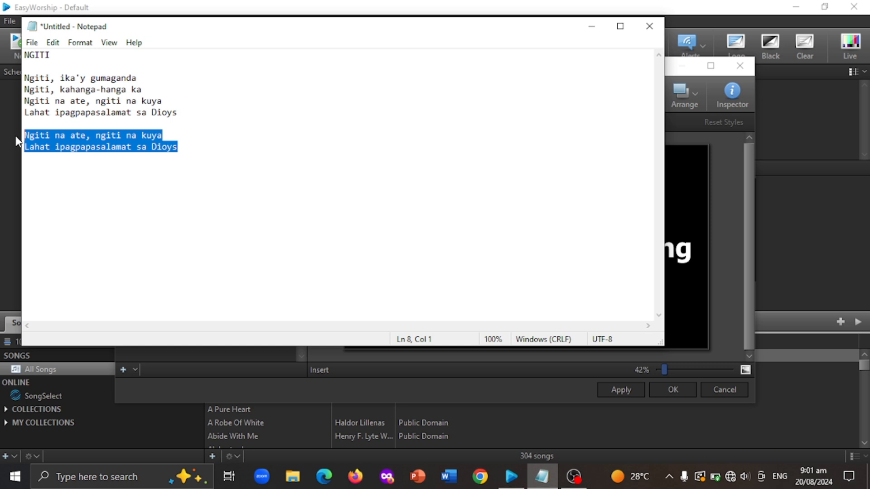
{"action": "right_click", "coordinate": [156, 148]}
{"action": "left_click", "coordinate": [189, 194]}
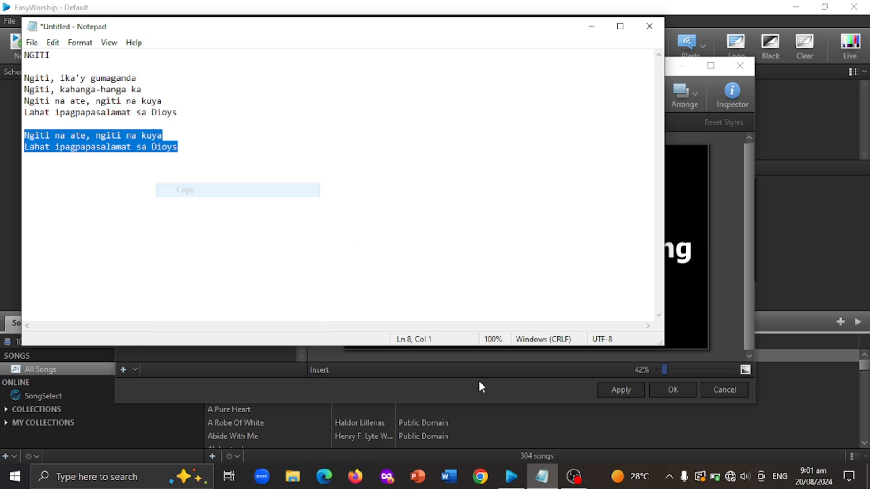
{"action": "left_click", "coordinate": [511, 477]}
{"action": "double_click", "coordinate": [542, 285]}
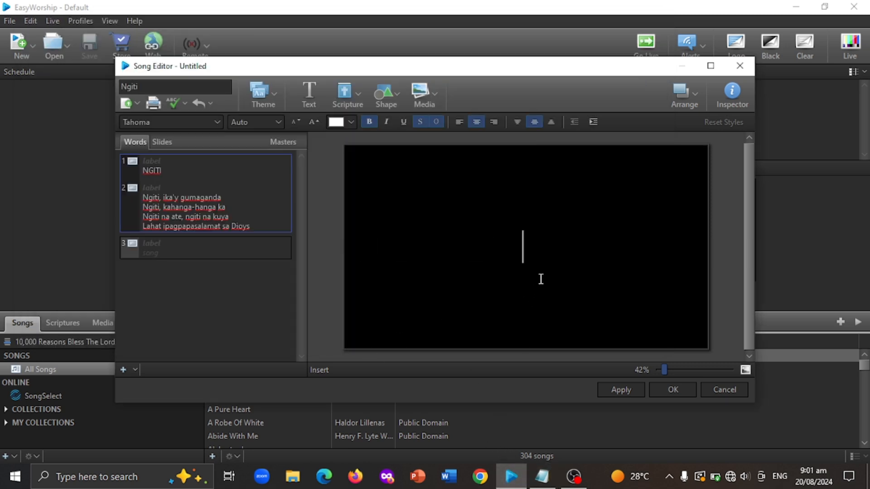
{"action": "key", "text": "ctrl+v"}
Correct the spelling of the third slide's last word to "Diyos".
{"action": "key", "text": "BackSpace"}
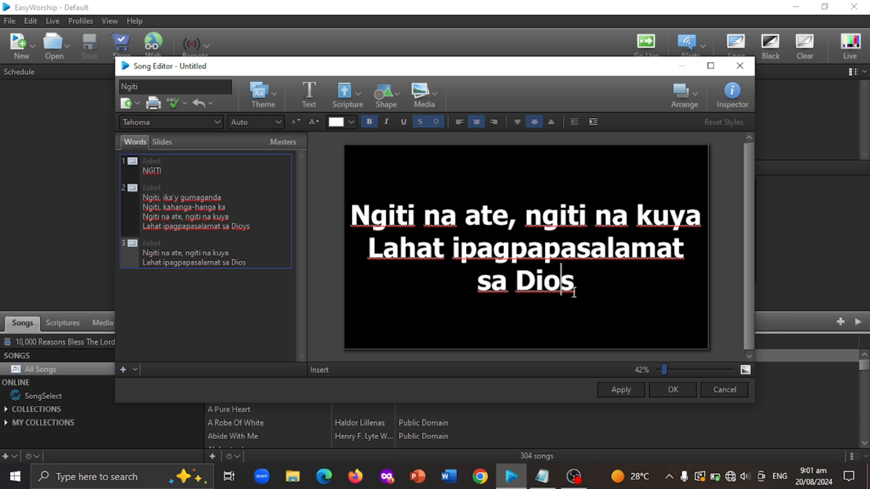
{"action": "key", "text": "BackSpace"}
{"action": "type", "text": "Y"}
{"action": "key", "text": "BackSpace"}
{"action": "type", "text": "yo"}
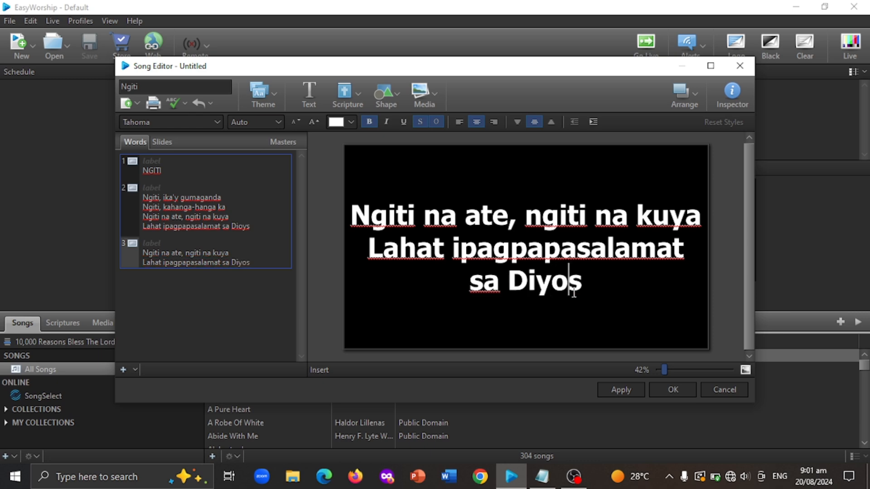
Correct the second slide's last word to "Diyos" and save the song to the library.
{"action": "left_click", "coordinate": [143, 217]}
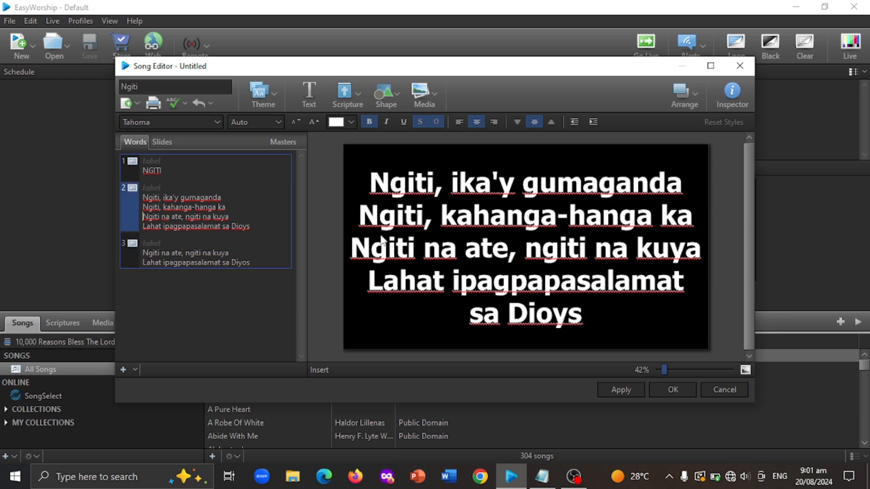
{"action": "double_click", "coordinate": [567, 317]}
{"action": "key", "text": "BackSpace"}
{"action": "key", "text": "BackSpace"}
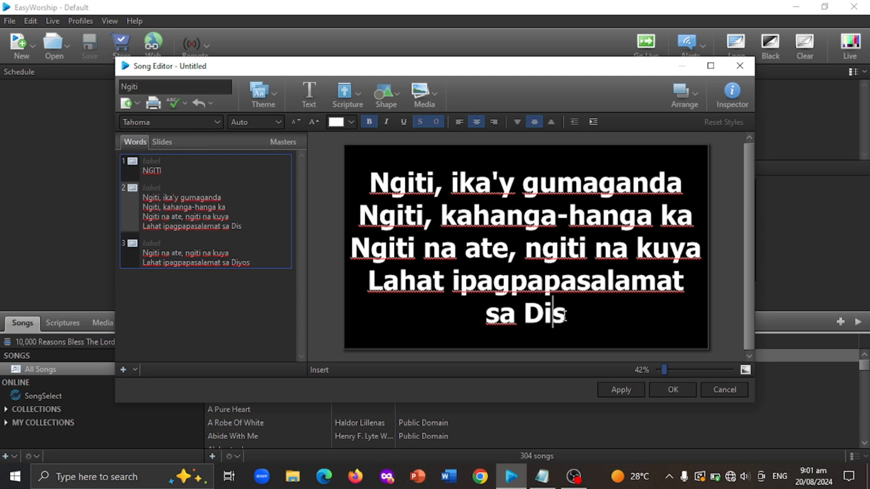
{"action": "type", "text": "yo"}
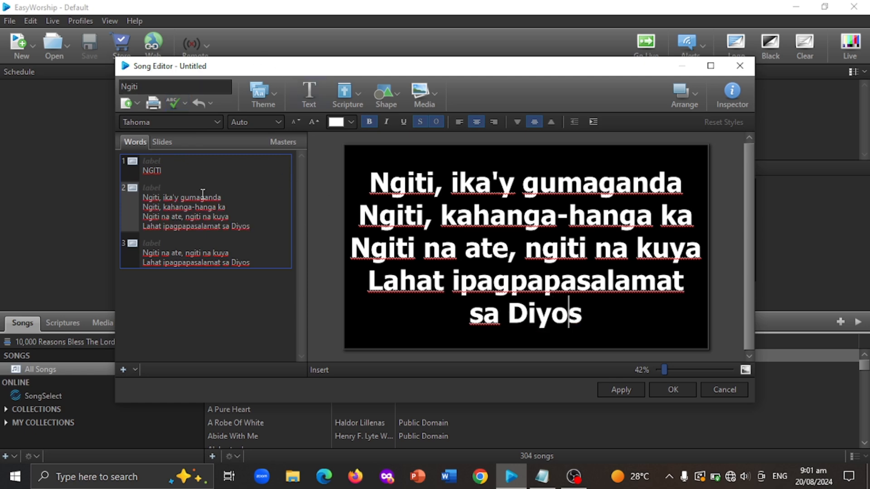
{"action": "left_click", "coordinate": [667, 392]}
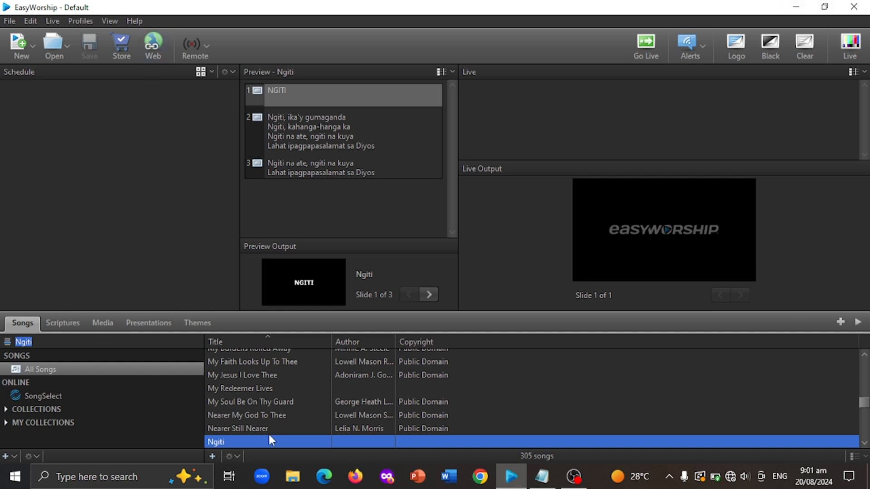
Add the Ngiti song to the schedule and apply the Cross Sunrise image as its background.
{"action": "left_click_drag", "start_coordinate": [273, 442], "coordinate": [84, 177]}
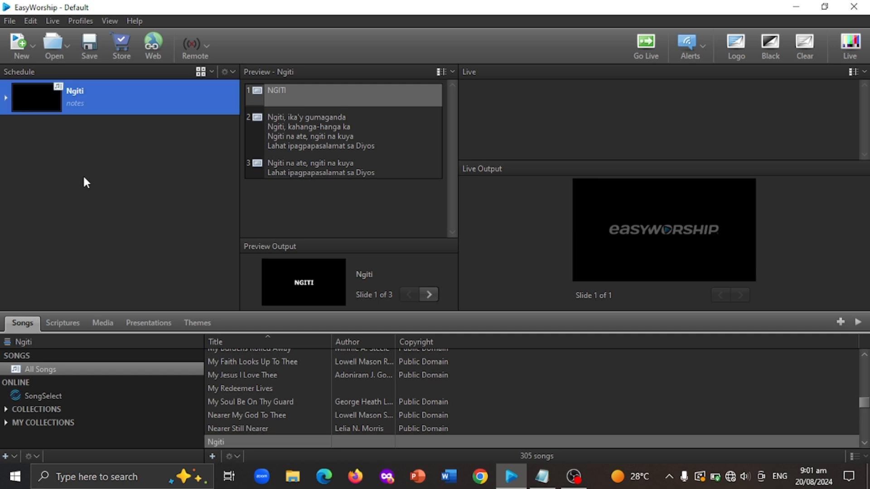
{"action": "left_click", "coordinate": [107, 322]}
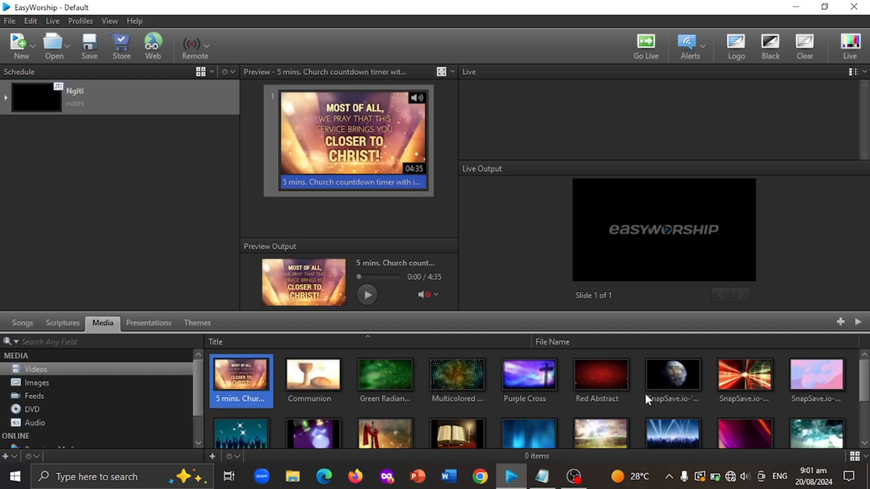
{"action": "left_click", "coordinate": [127, 383]}
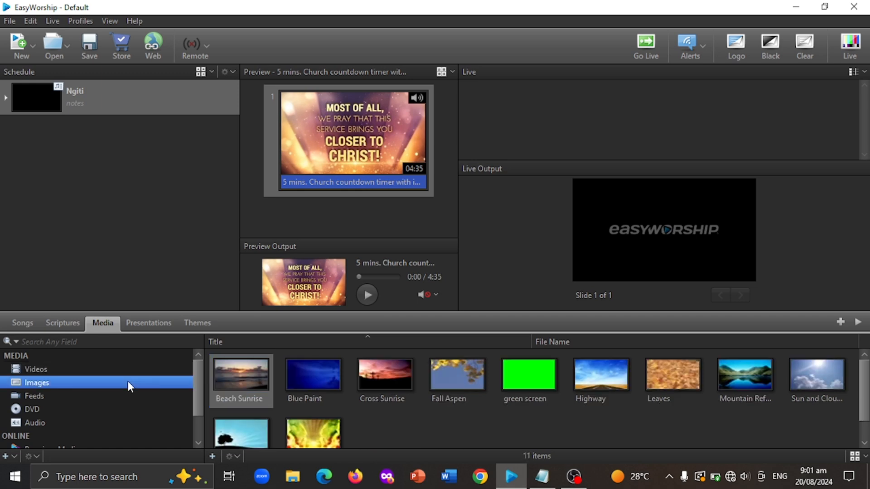
{"action": "left_click_drag", "start_coordinate": [408, 393], "coordinate": [194, 103]}
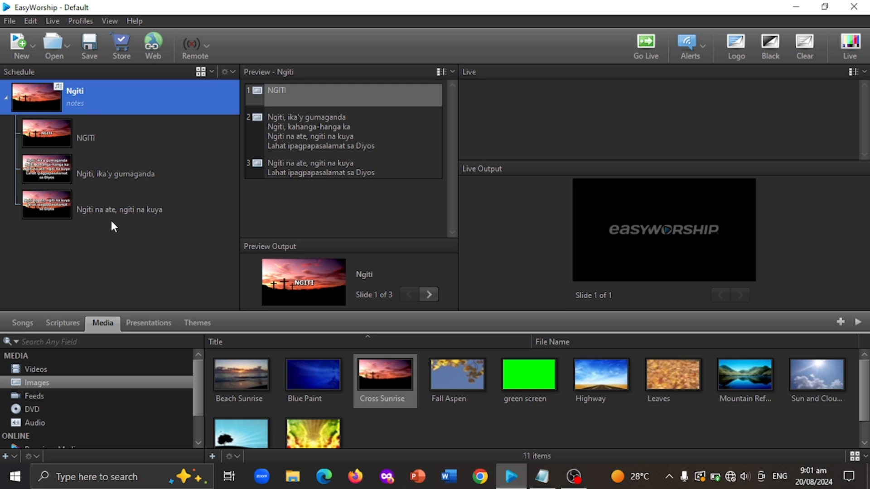
Widen the preview area and preview the song's second and third slides.
{"action": "left_click_drag", "start_coordinate": [456, 203], "coordinate": [542, 207]}
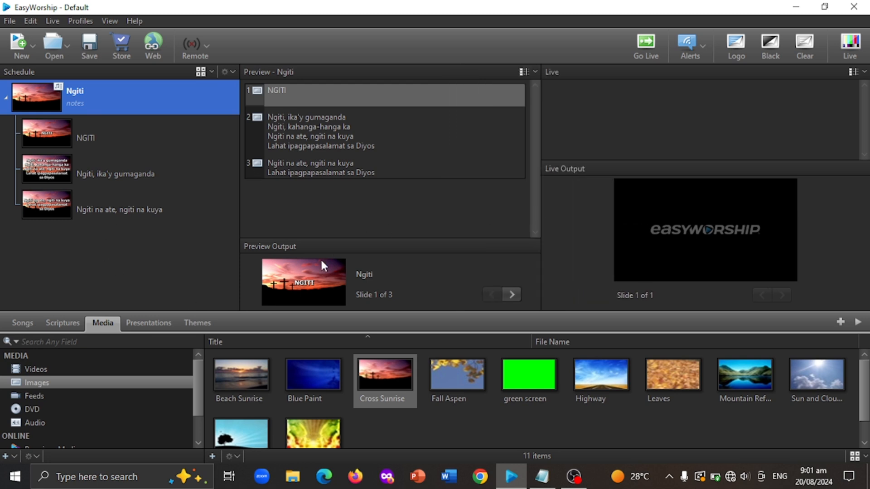
{"action": "left_click", "coordinate": [353, 134]}
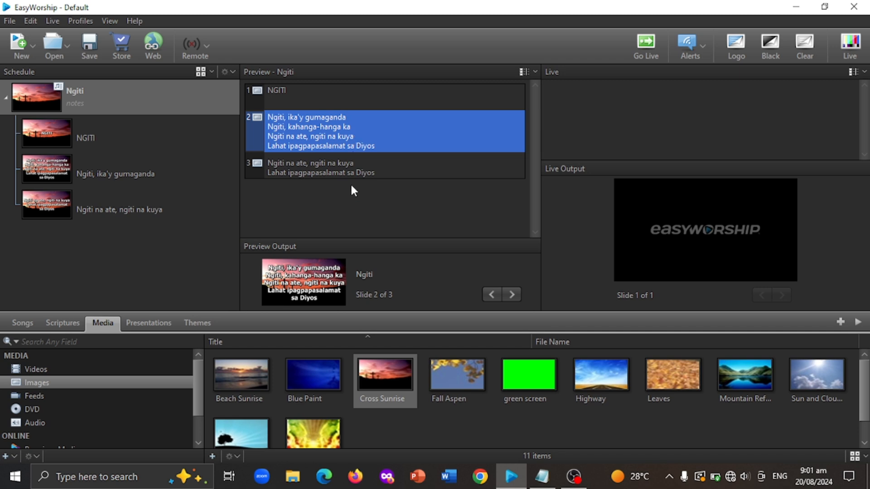
{"action": "left_click", "coordinate": [358, 170]}
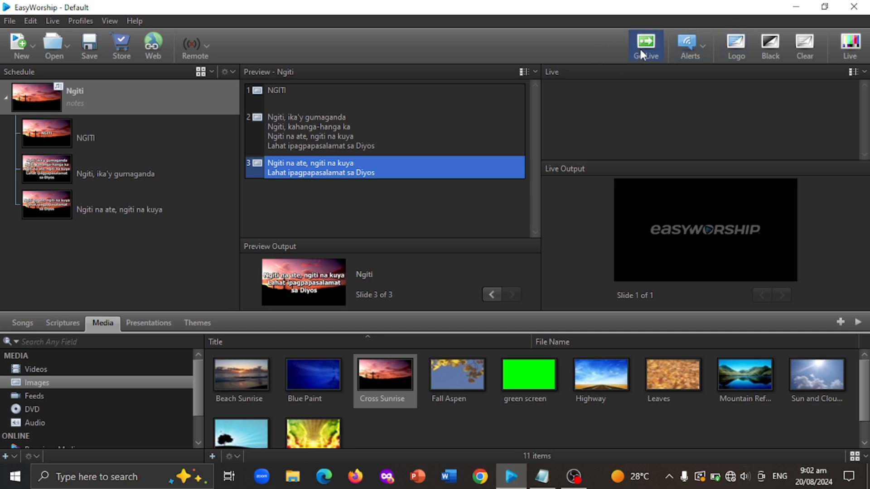
Send the Ngiti song live, starting from its title slide.
{"action": "left_click", "coordinate": [426, 99]}
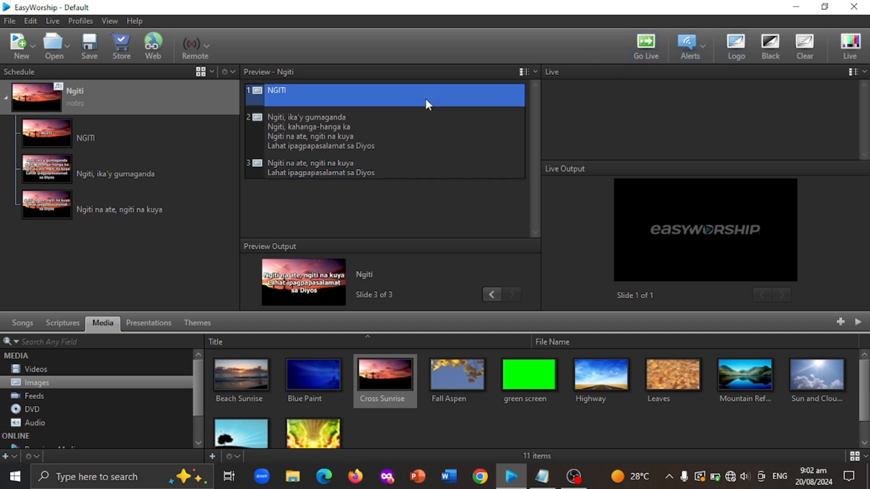
{"action": "left_click", "coordinate": [652, 47]}
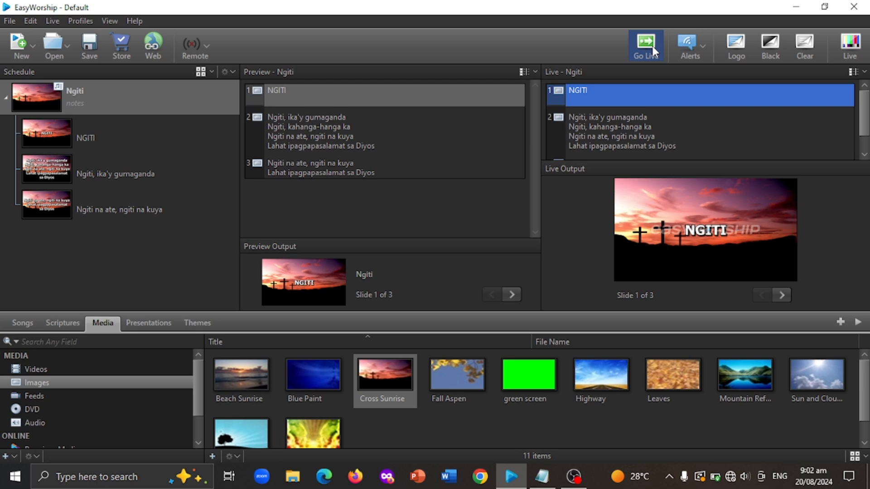
Advance the live Ngiti song to its second slide and on to its third slide.
{"action": "left_click", "coordinate": [675, 131]}
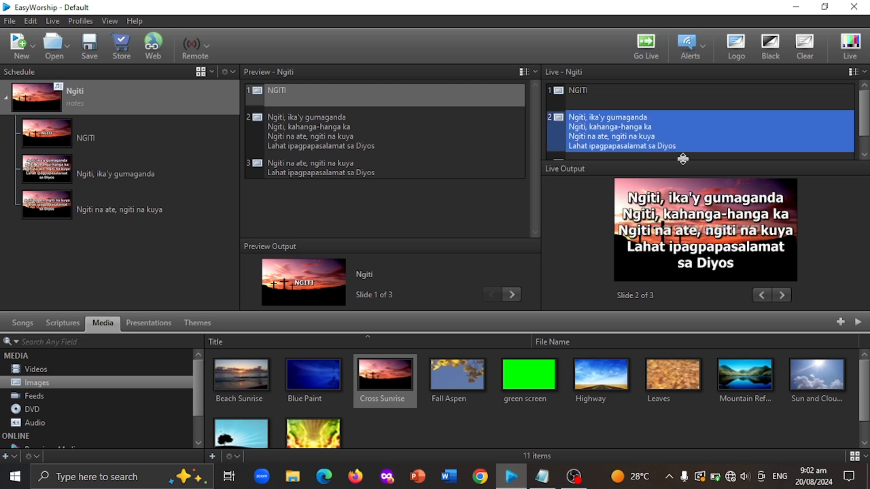
{"action": "scroll", "coordinate": [677, 145], "scroll_direction": "down", "scroll_amount": 1}
{"action": "left_click", "coordinate": [675, 139]}
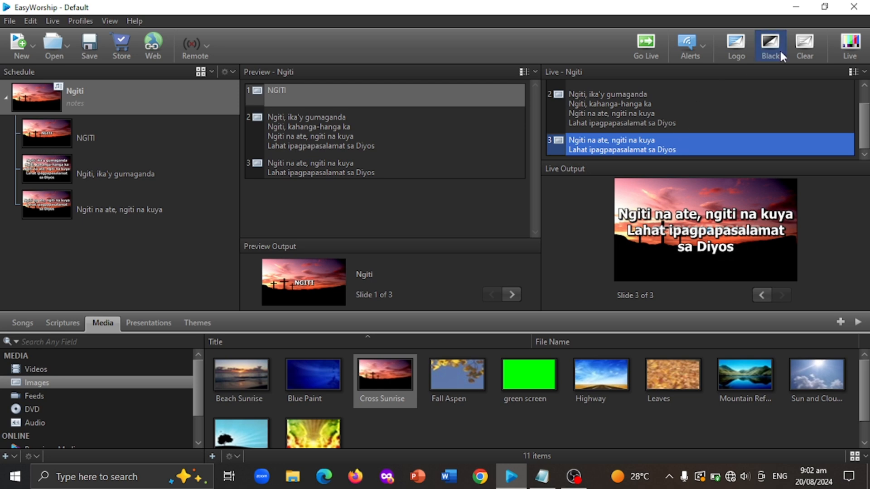
Clear and restore the lyrics over the live background, and return the live output to the second slide.
{"action": "left_click", "coordinate": [806, 56]}
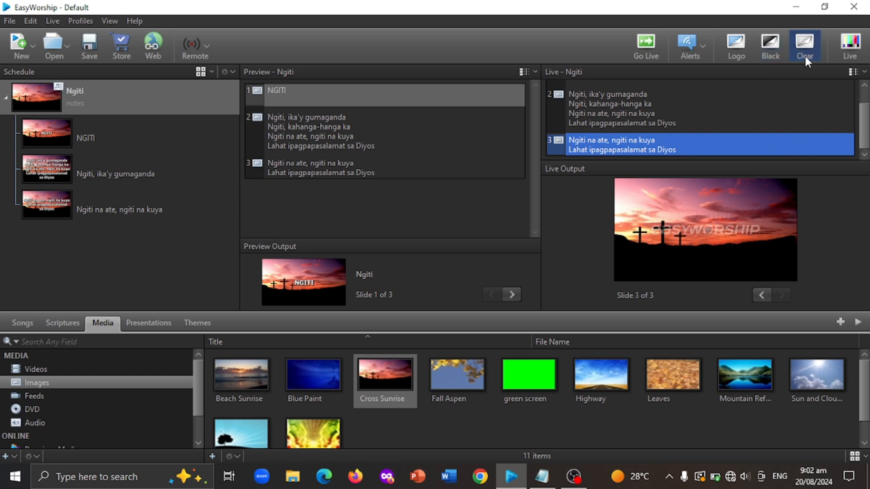
{"action": "left_click", "coordinate": [805, 56]}
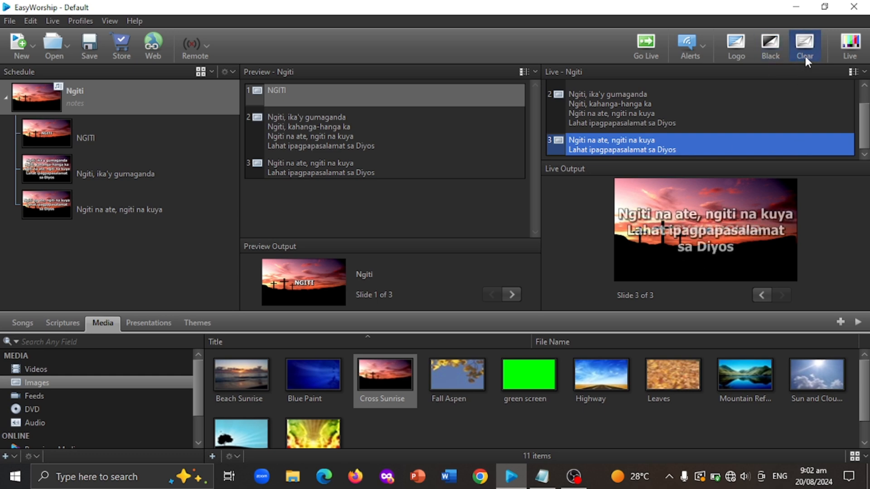
{"action": "left_click", "coordinate": [749, 110]}
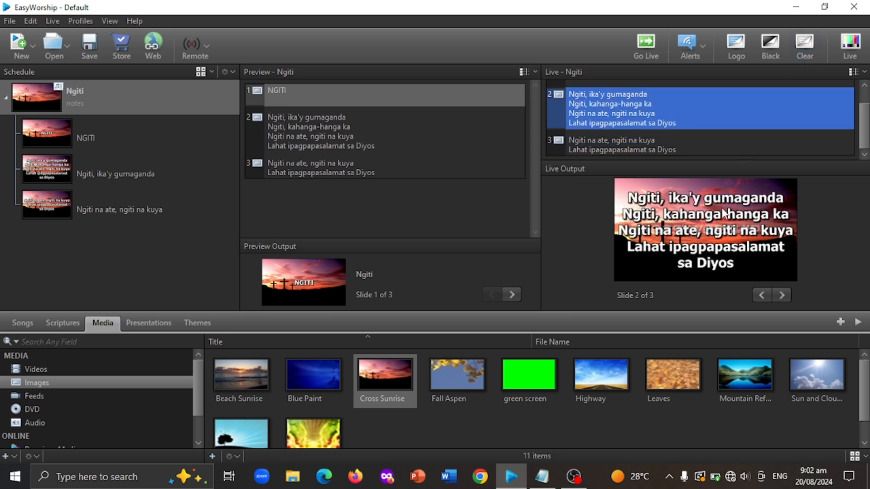
Turn on the full-screen live output, shrink the EasyWorship window to view the projected slide, and maximize it again.
{"action": "left_click", "coordinate": [839, 42]}
{"action": "left_click", "coordinate": [825, 6]}
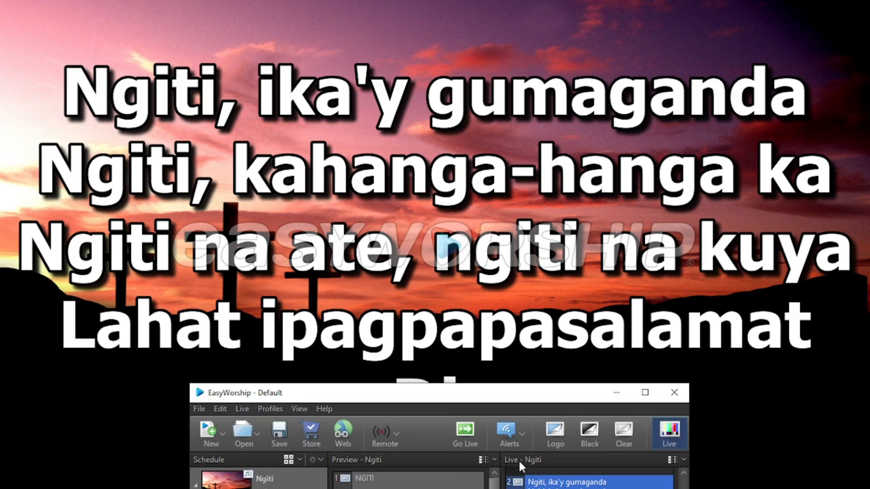
{"action": "left_click", "coordinate": [644, 393]}
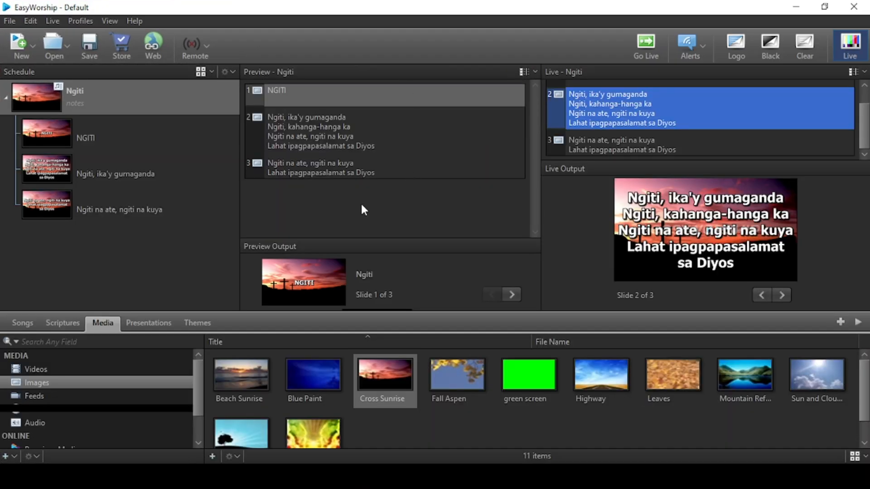
Collapse the Ngiti song's slide list in the schedule.
{"action": "left_click", "coordinate": [5, 99]}
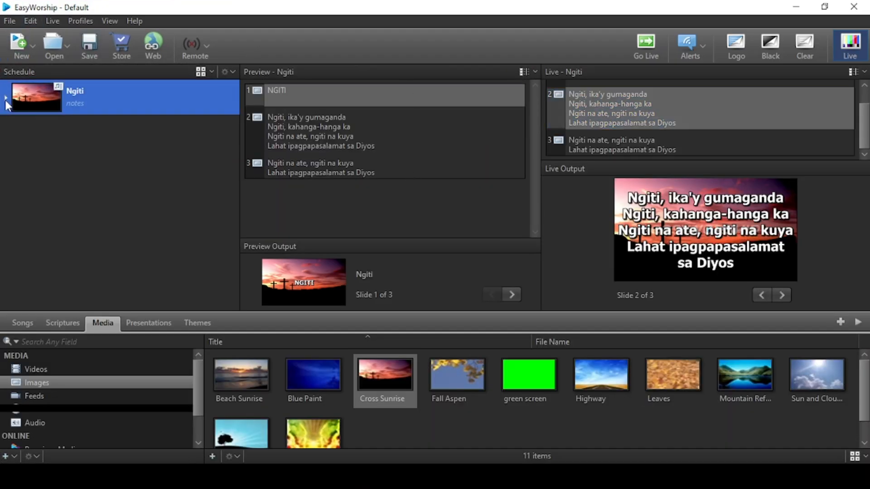